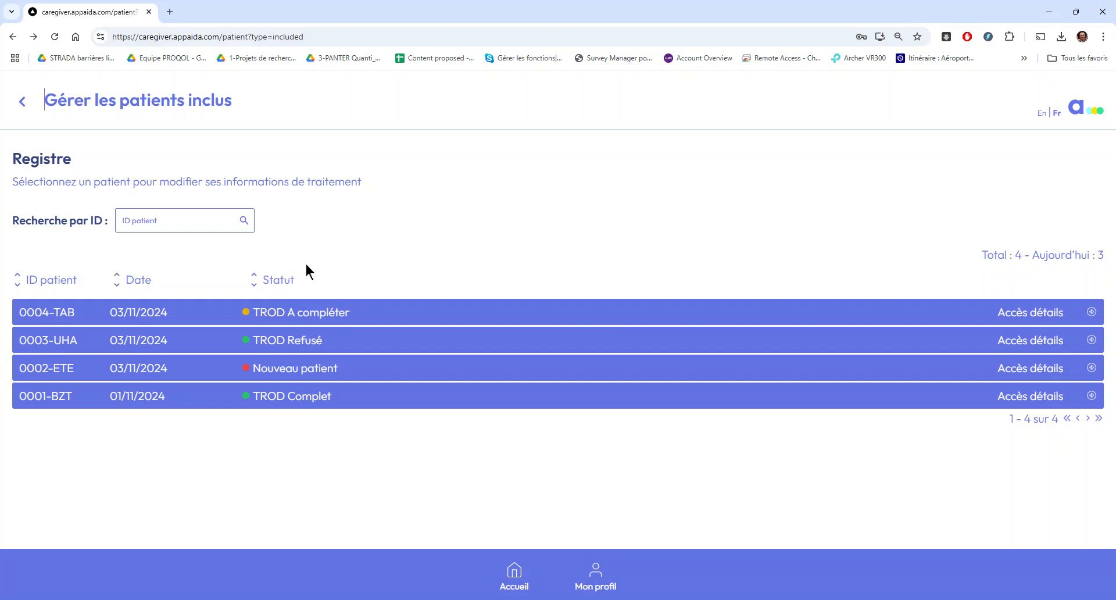
Step: Go to the home page, view the eligibility form for adding a new patient, and return home
click(517, 572)
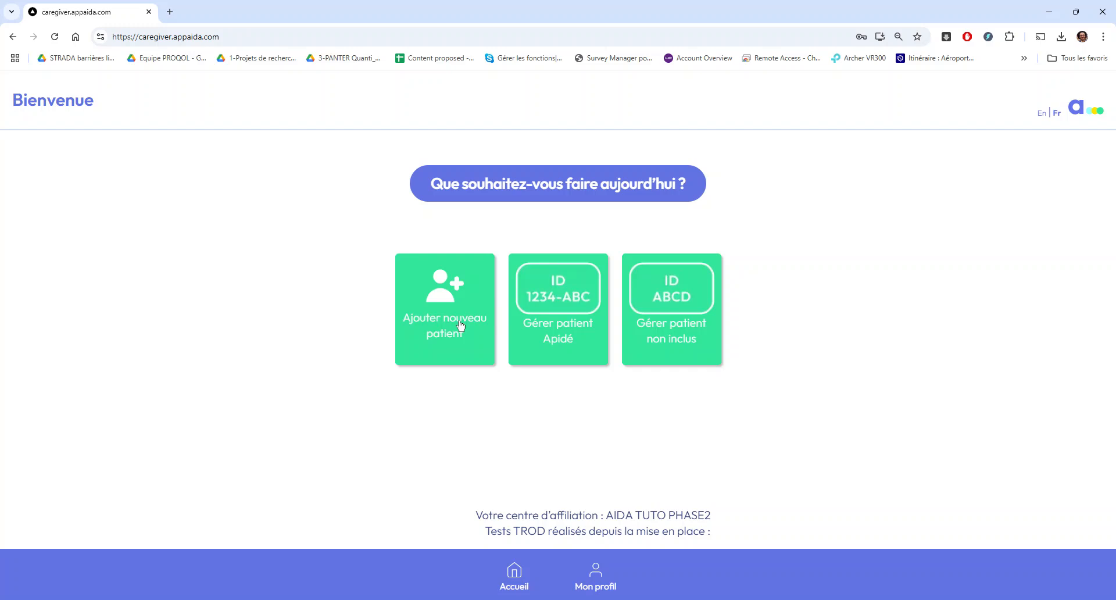
click(439, 324)
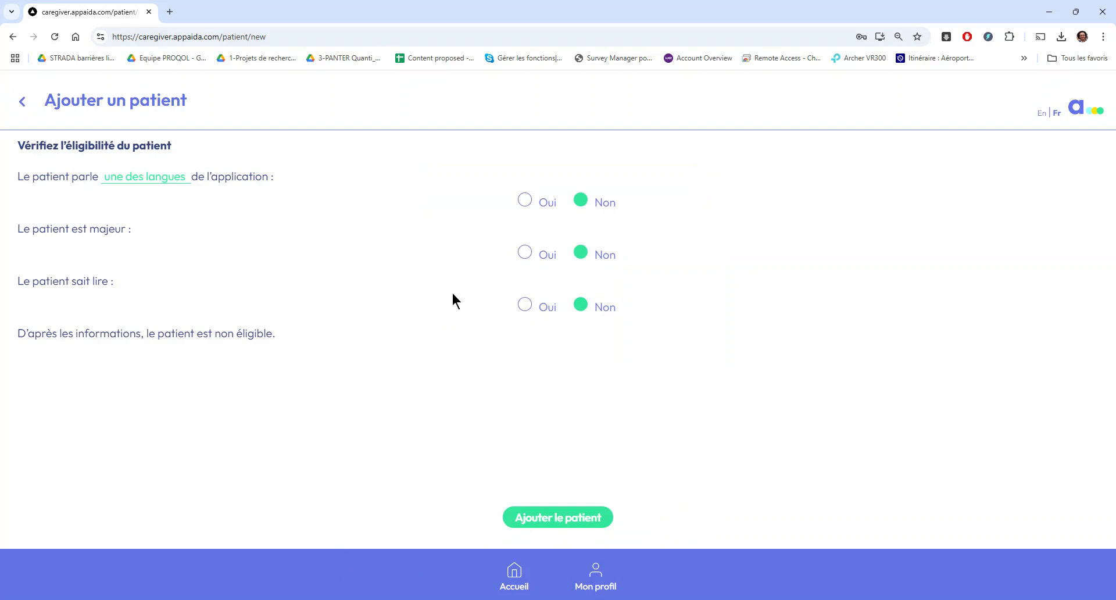
click(23, 102)
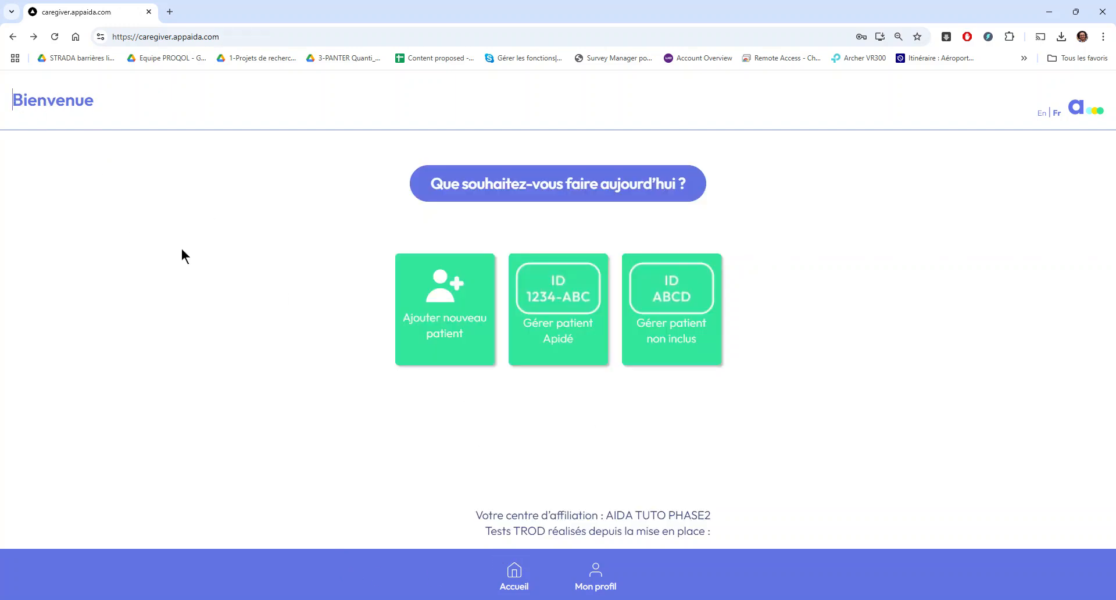
Step: Open the register of Apidé patients and start completing the TROD information for the patient with status Nouveau patient
click(552, 323)
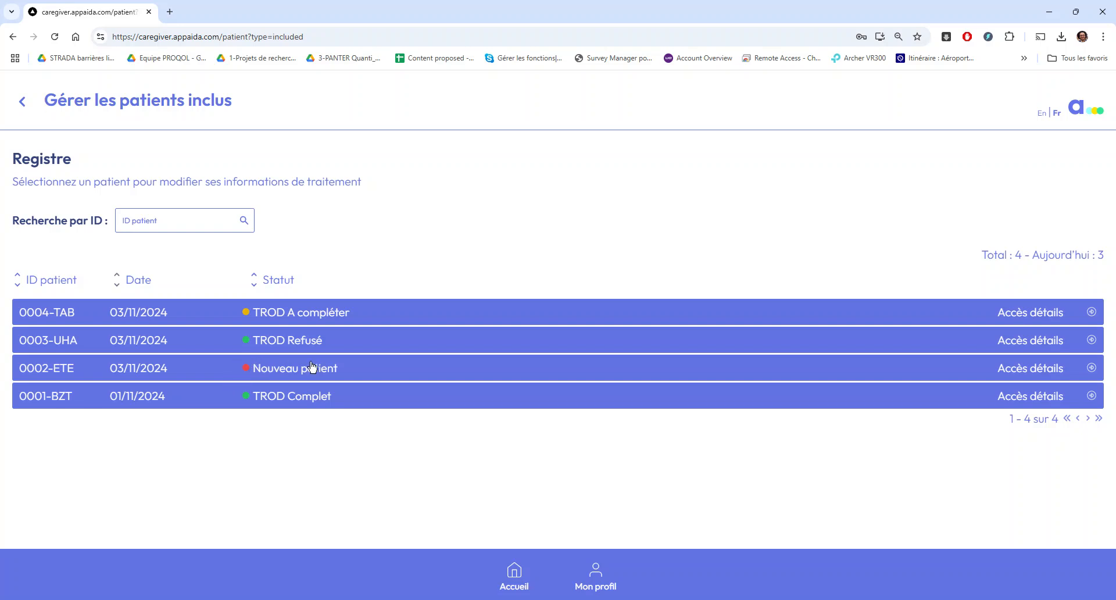
click(352, 374)
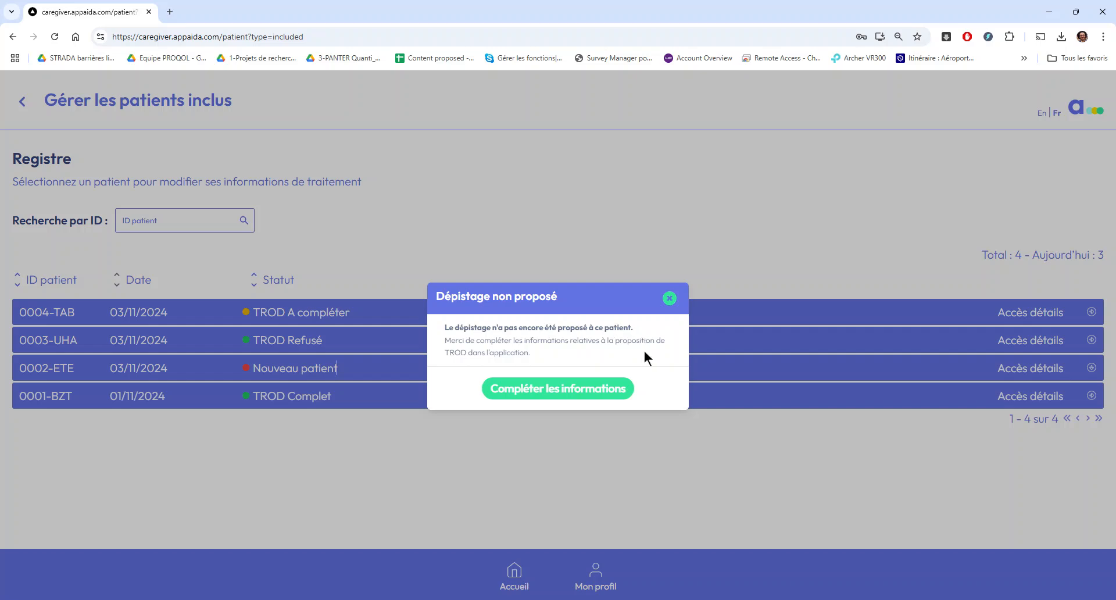
click(670, 299)
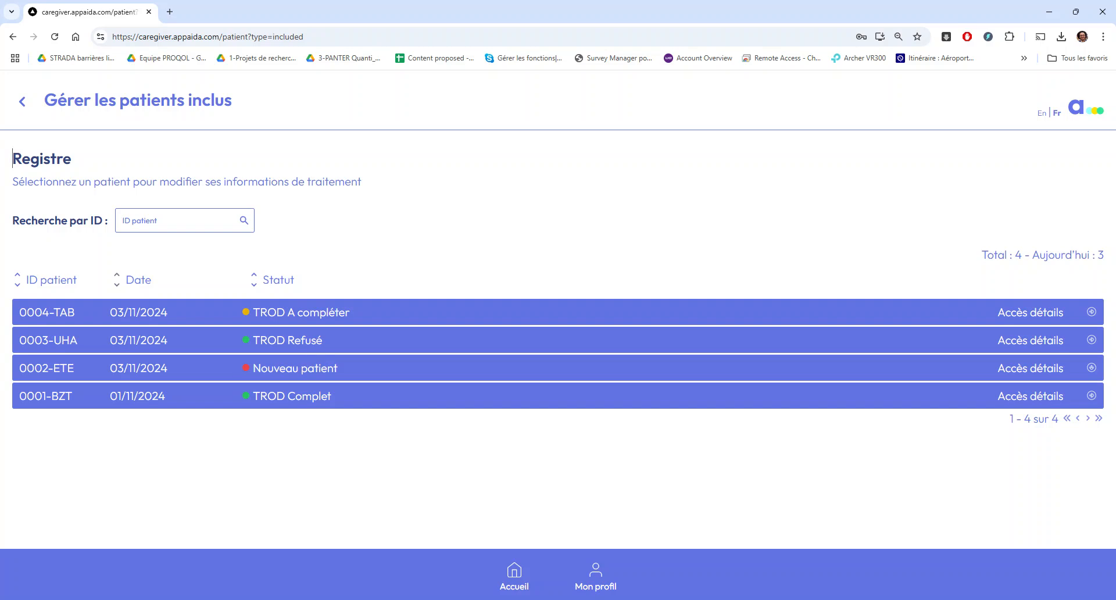
click(301, 368)
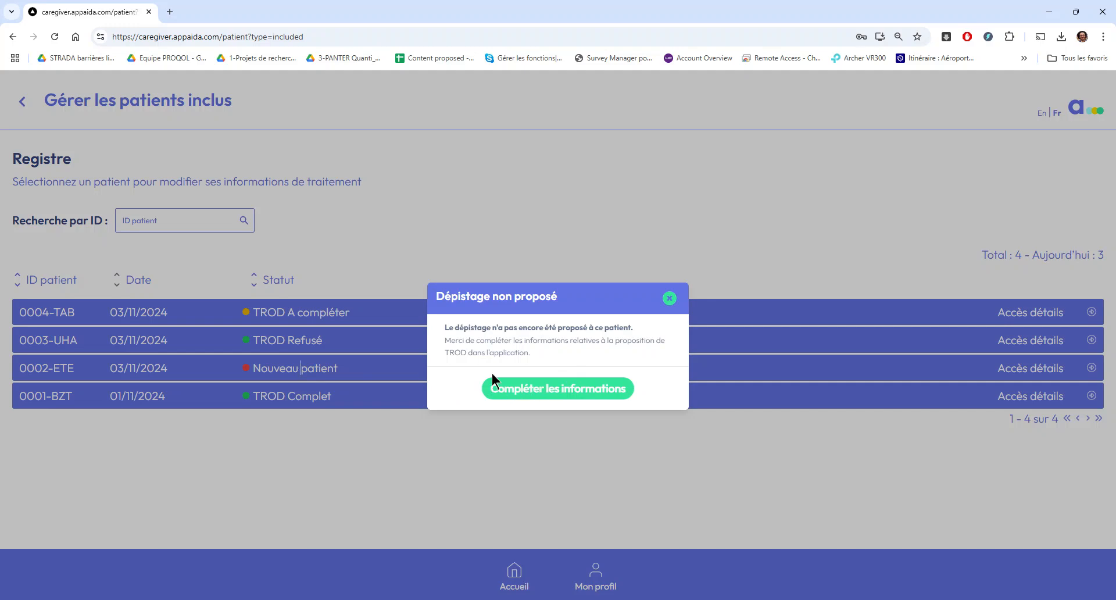
click(532, 395)
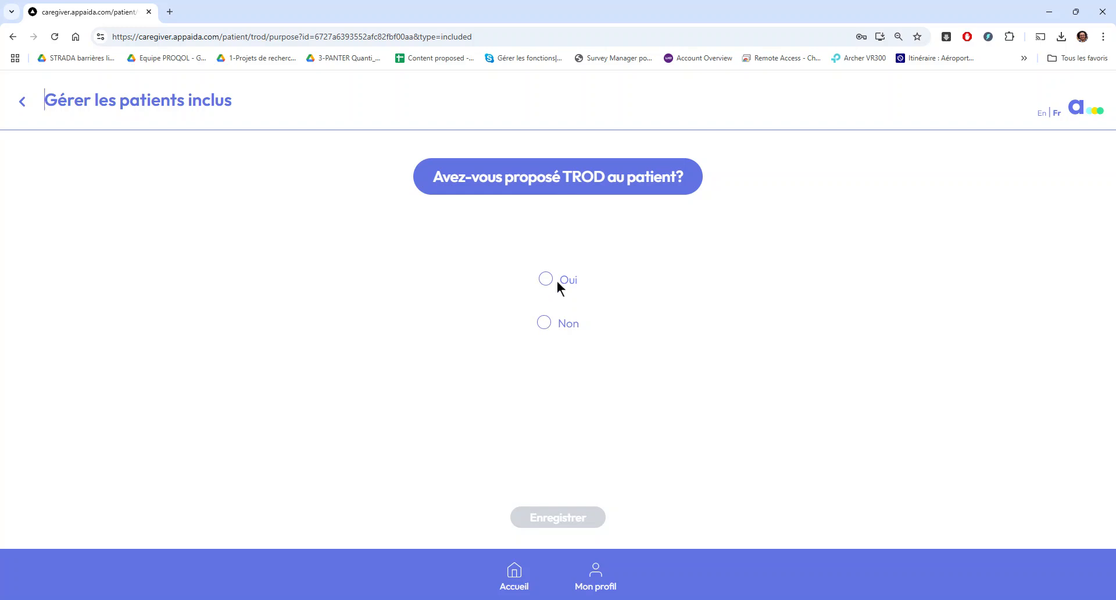
Step: Answer Non to whether TROD was proposed to the patient, save, and look through the reasons for non-proposal
click(549, 323)
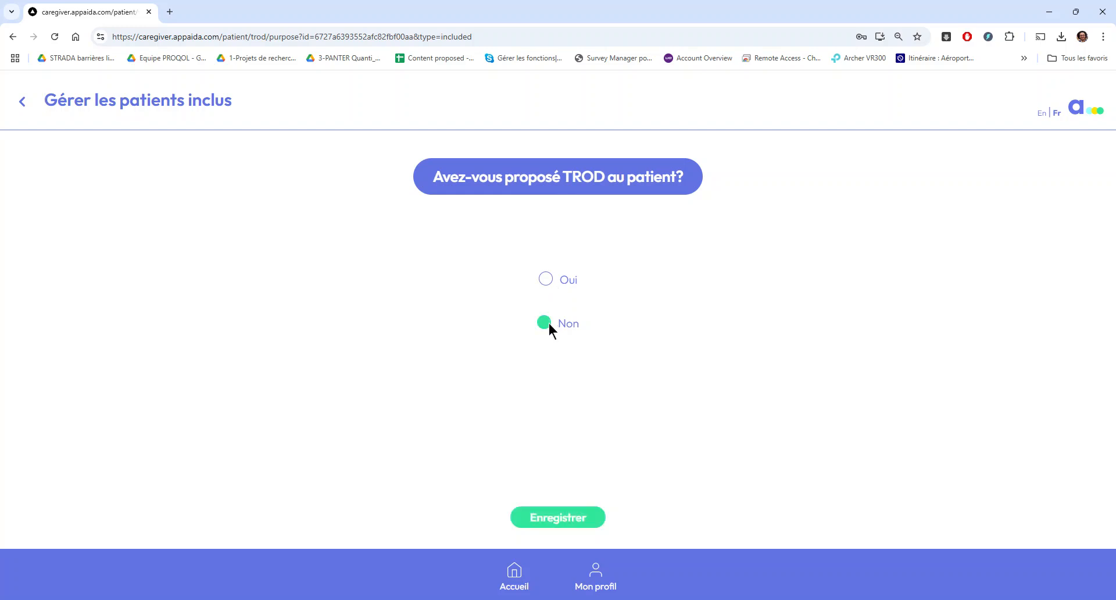
click(563, 523)
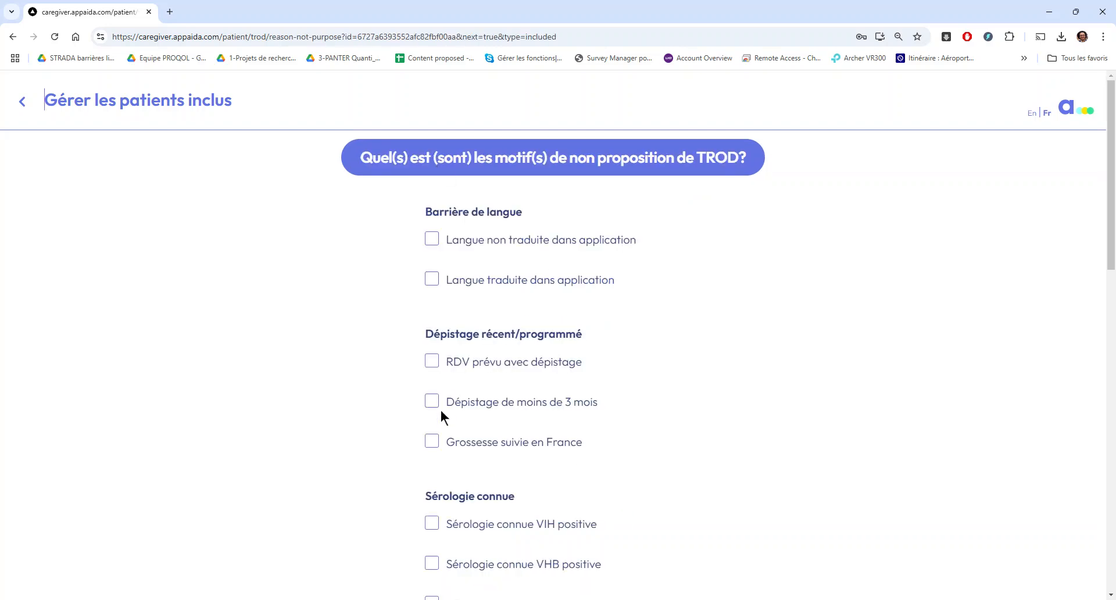
scroll(441, 455, down, 1)
scroll(442, 454, down, 15)
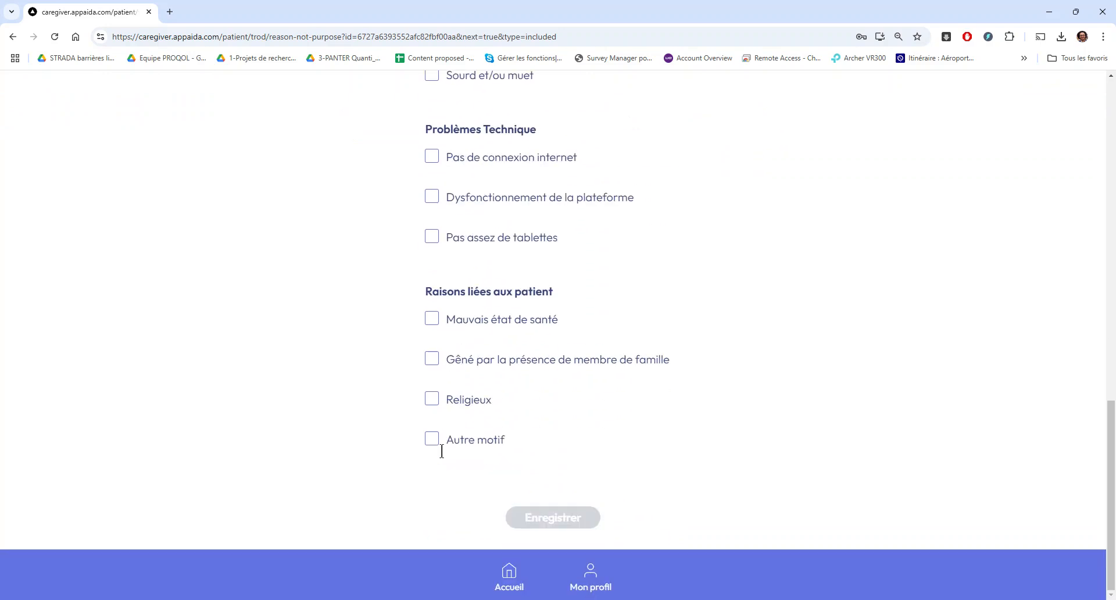
scroll(442, 451, up, 10)
scroll(442, 451, up, 6)
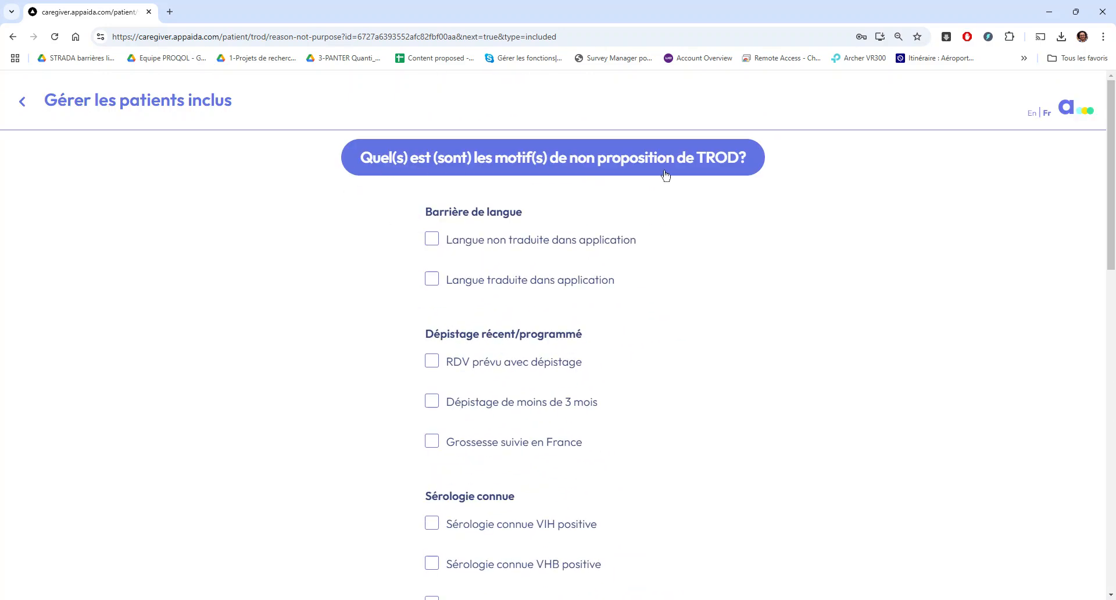
scroll(581, 396, down, 10)
scroll(582, 397, up, 10)
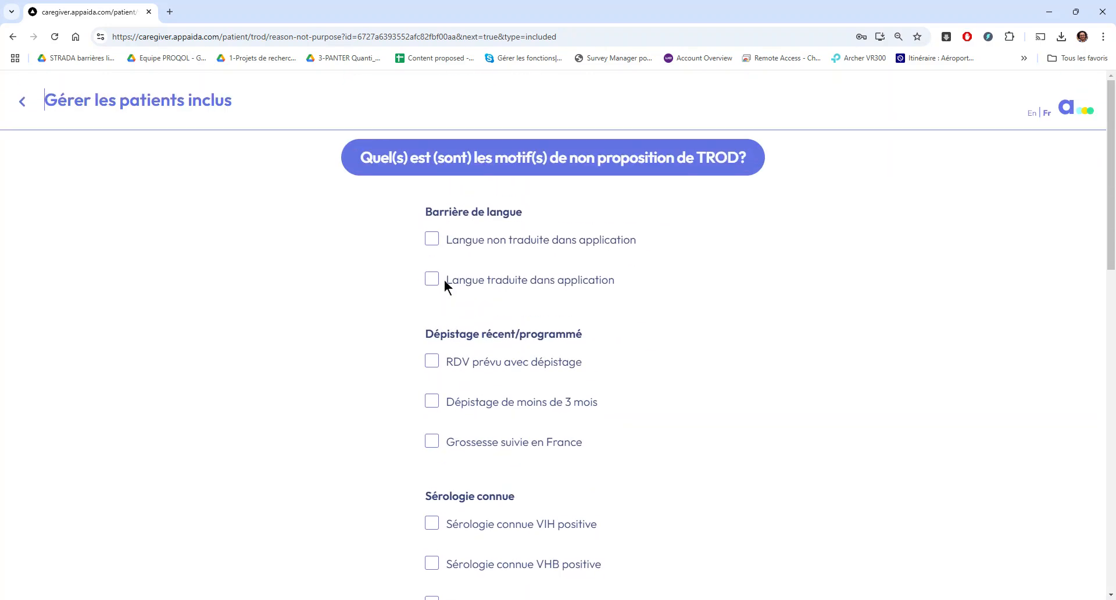
Step: Select Langue non traduite dans application as the non-proposal reason and go back to the TROD proposal question without saving
click(432, 240)
scroll(493, 522, down, 12)
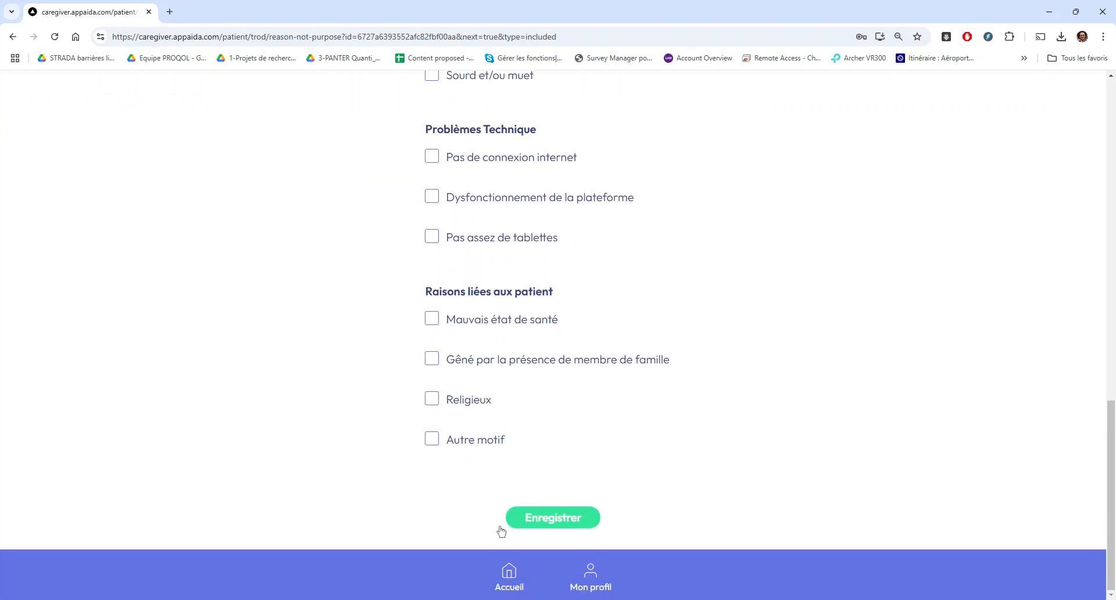
click(12, 37)
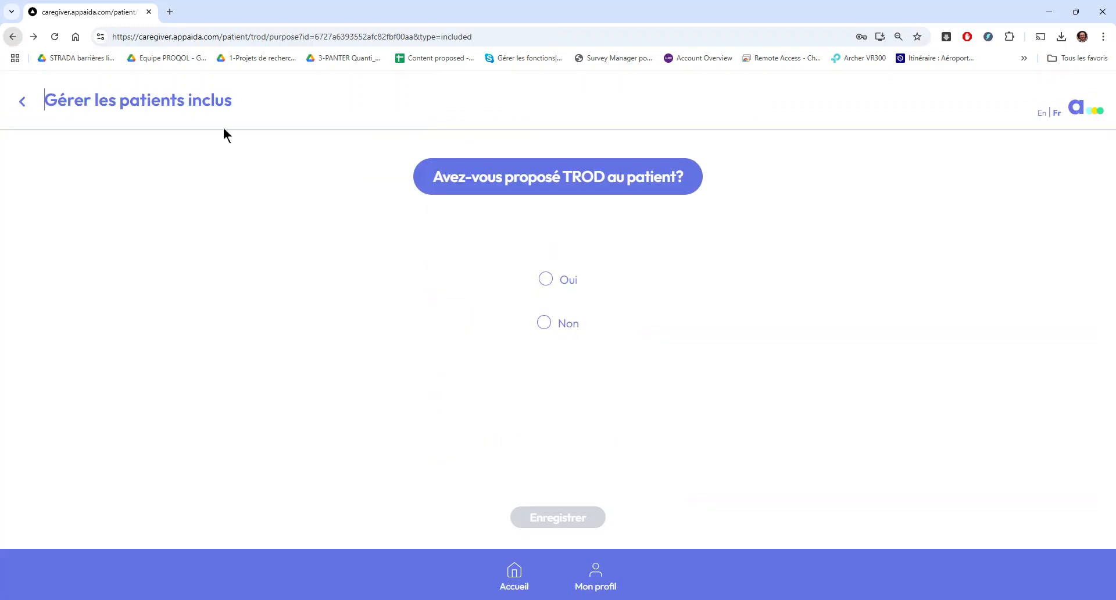
Step: Answer Oui to whether TROD was proposed to the patient and save the answer
click(545, 280)
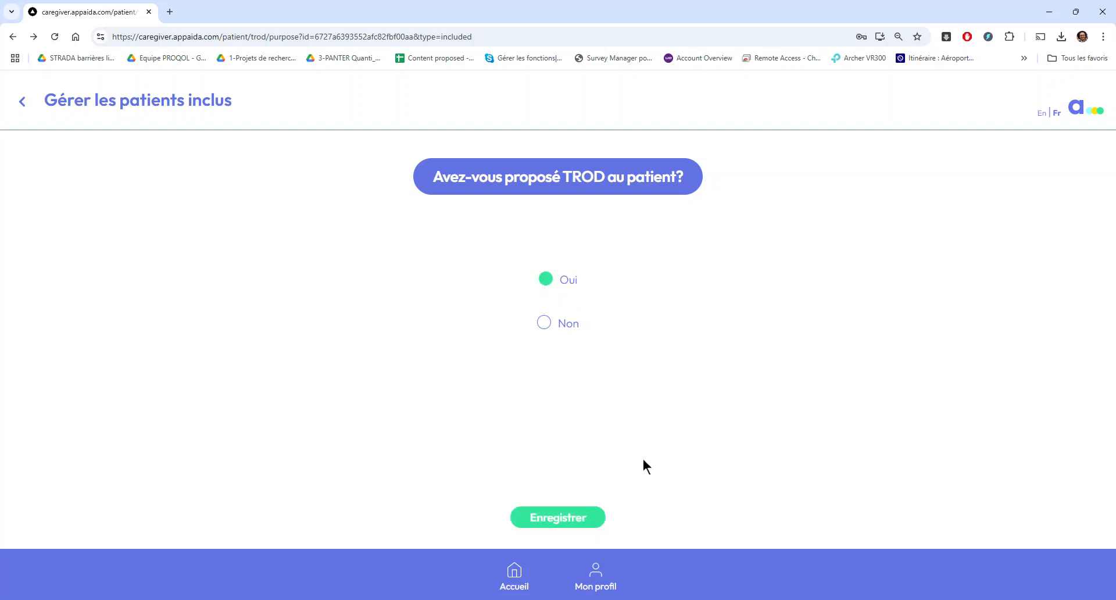
click(567, 526)
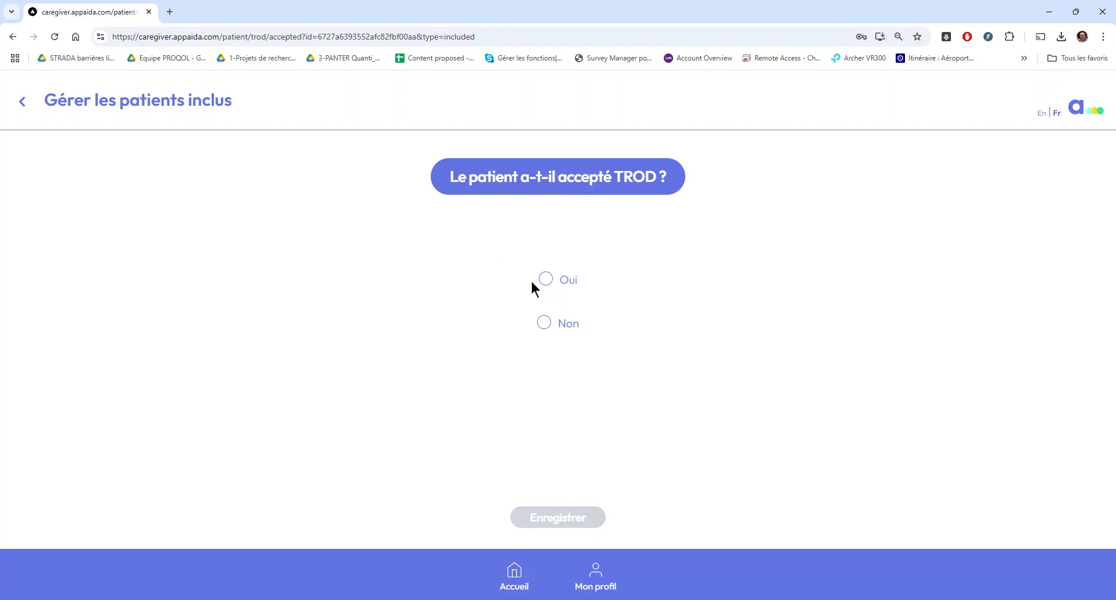
Step: Record TROD as refused, select Peur des piqûres / du sang as the reason, and go back to the acceptance question without saving
click(550, 323)
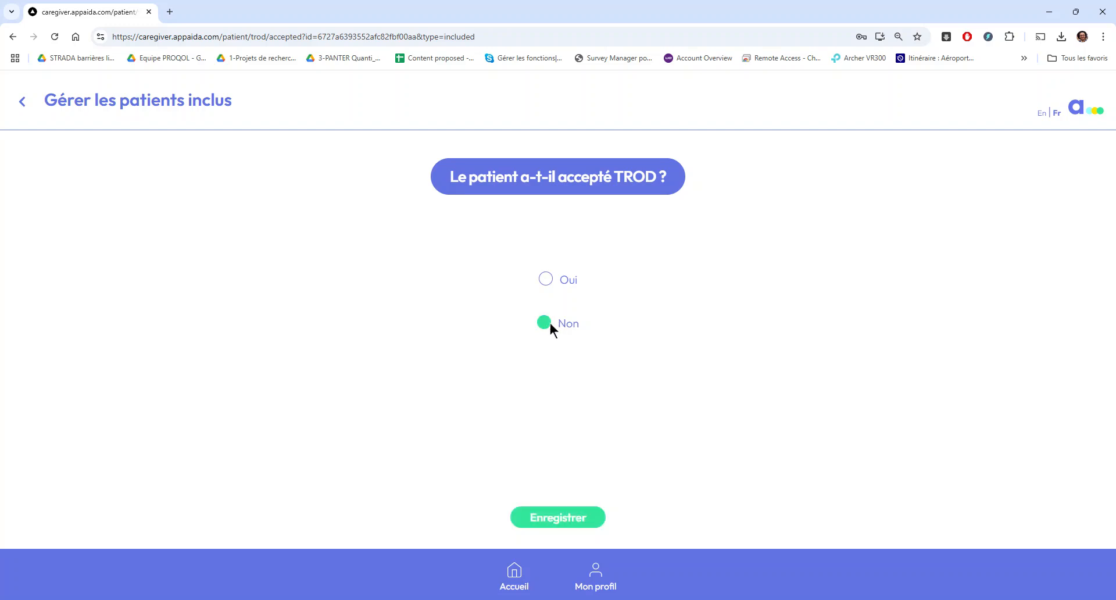
click(545, 525)
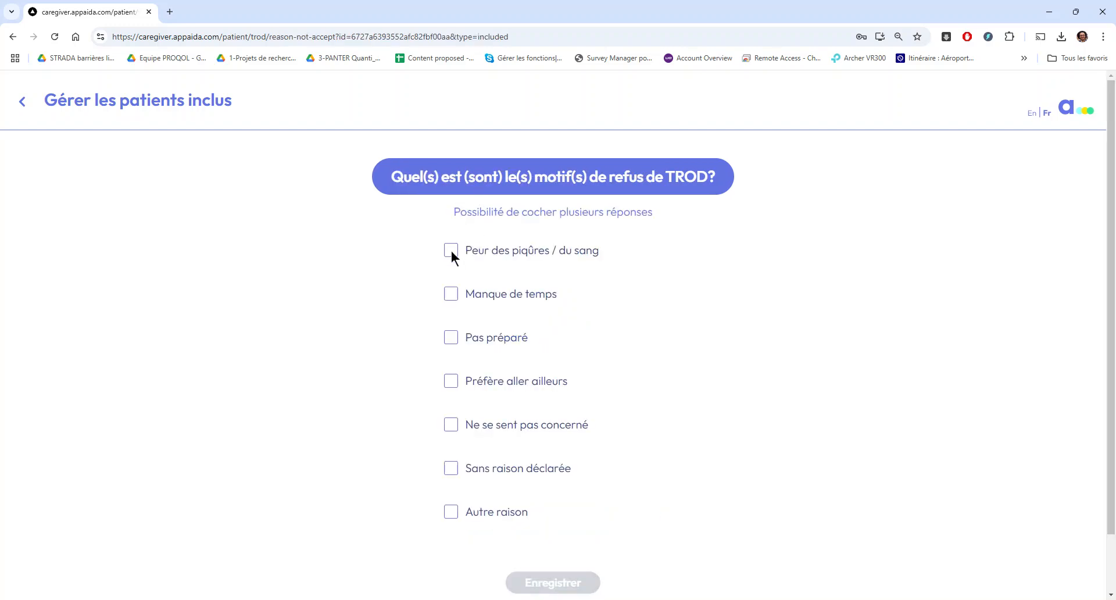
click(451, 250)
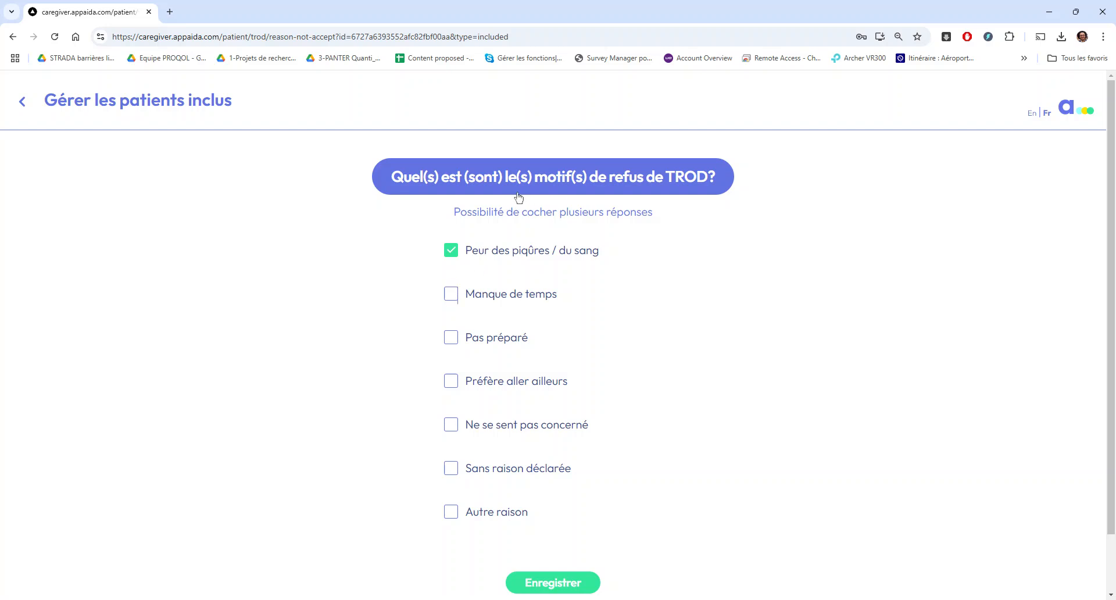
scroll(456, 495, down, 1)
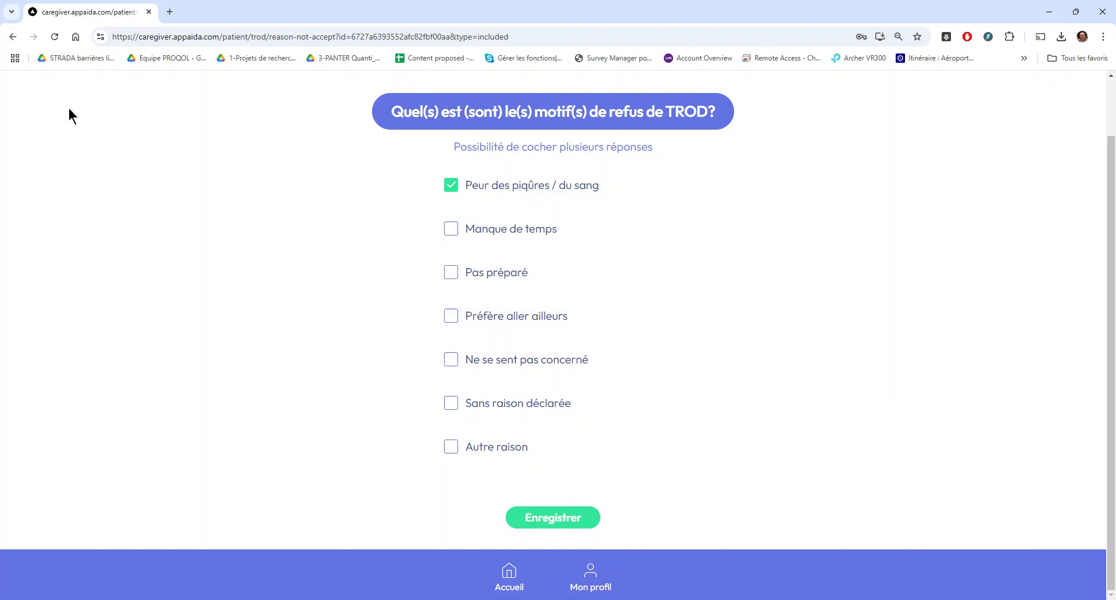
click(12, 36)
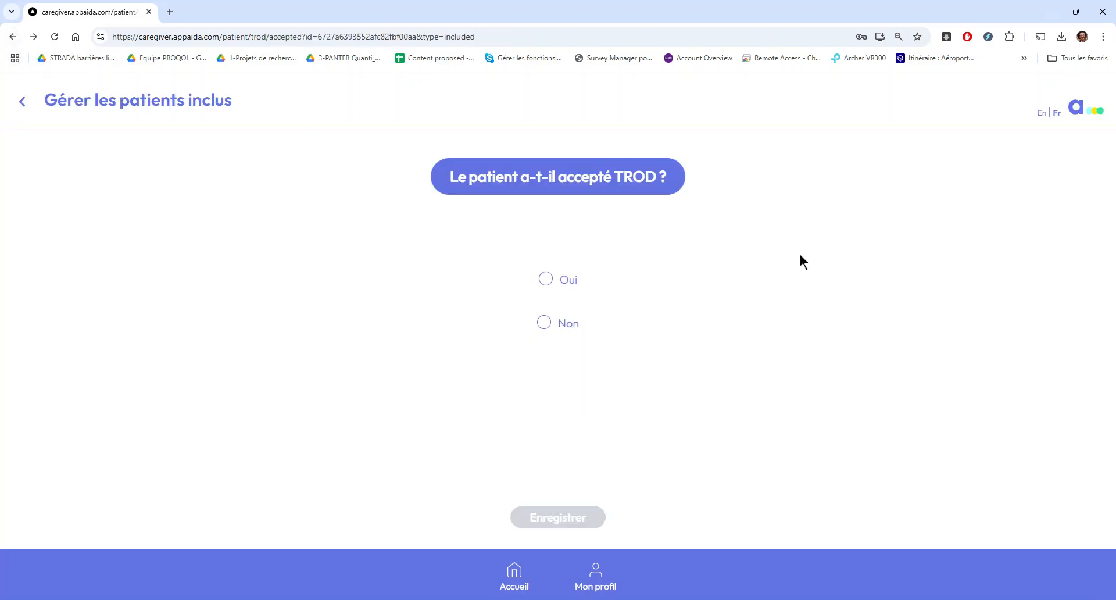
Step: Record that the patient accepted TROD and check the proposal, acceptance and result statuses on the patient sheet
click(546, 279)
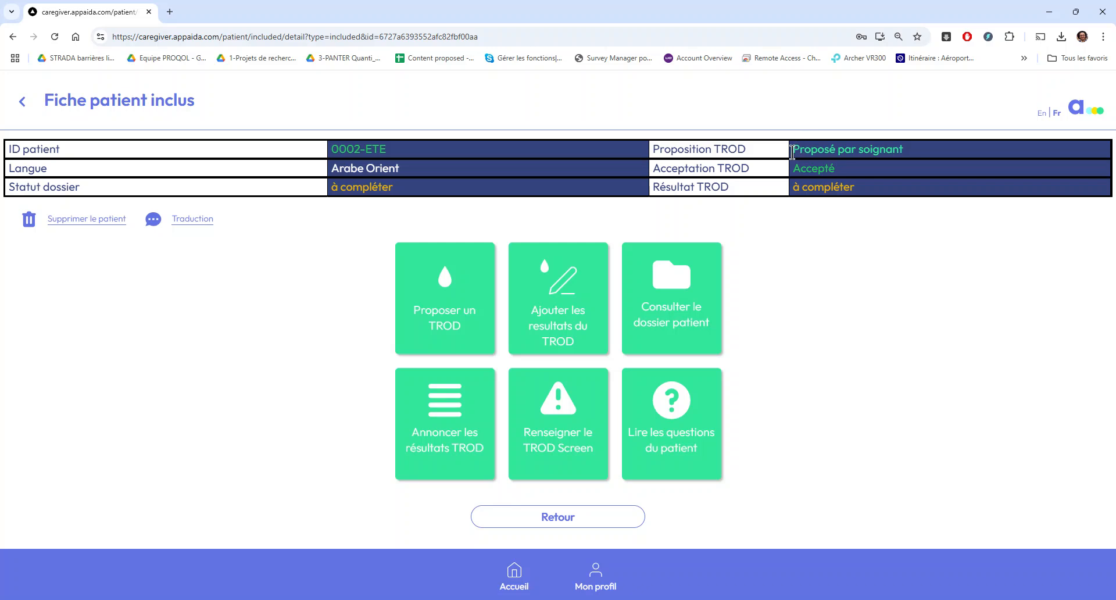
drag(791, 150, 915, 158)
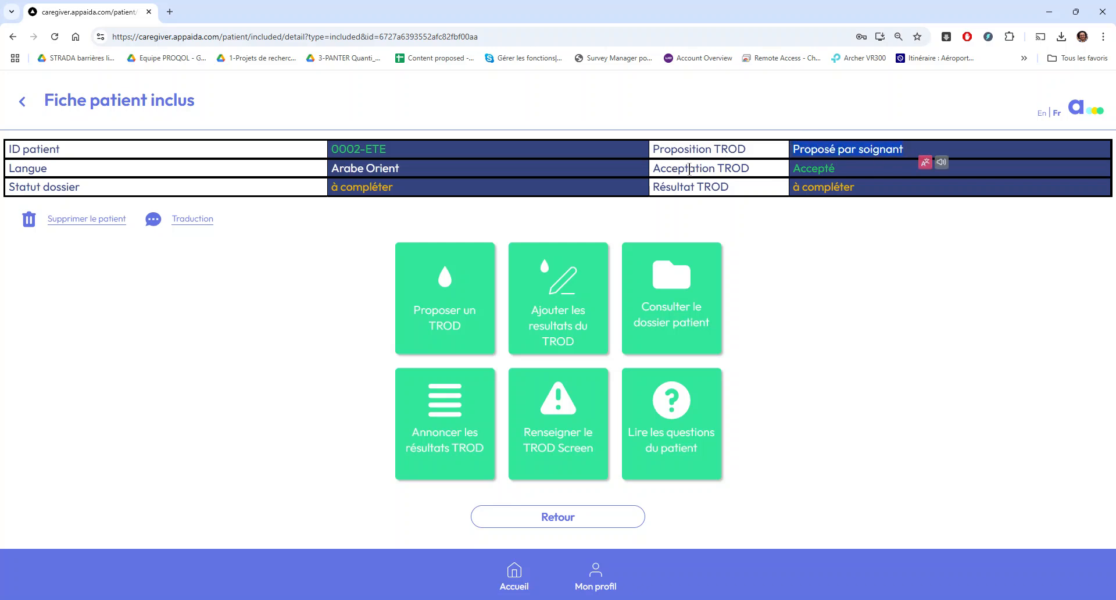
drag(800, 169, 888, 173)
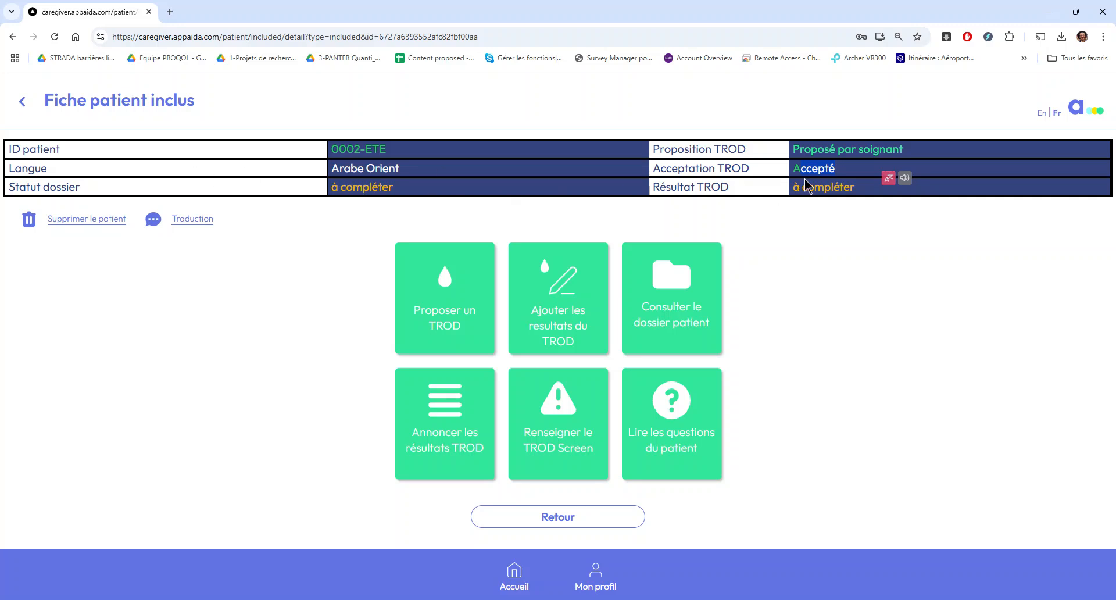
drag(794, 191, 864, 190)
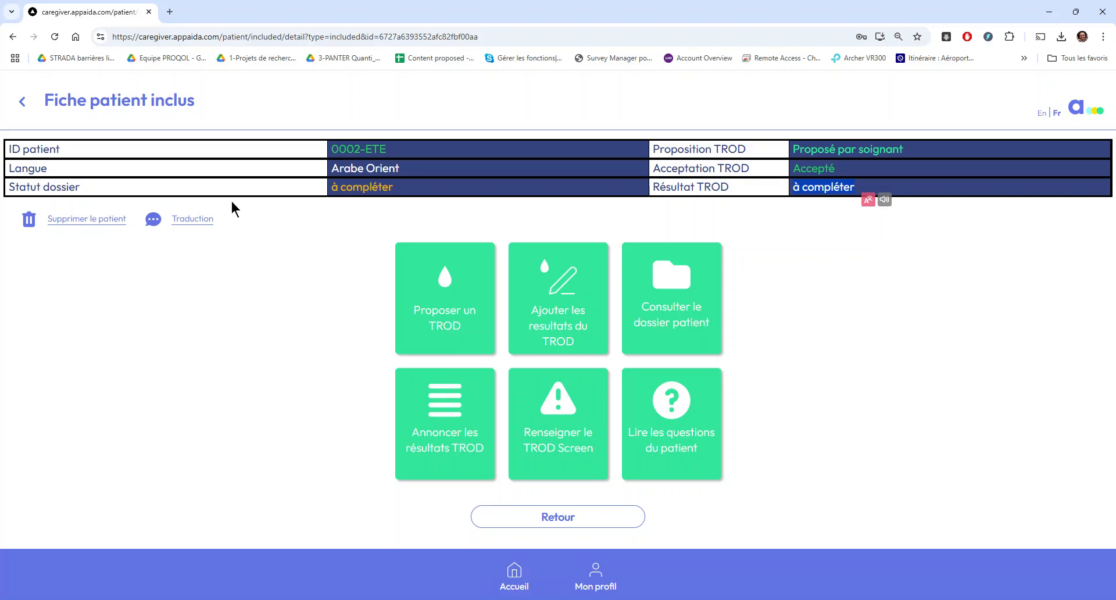
click(812, 257)
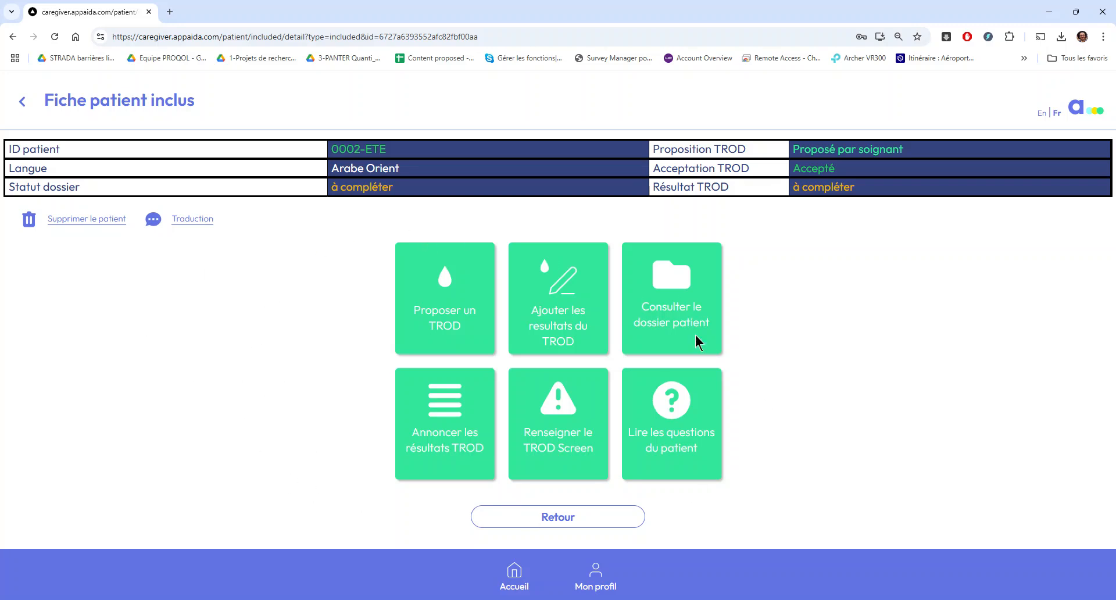
Step: Consult the patient record's history, risk factors, sociodemographics, health knowledge and screening barriers, and return to the patient sheet
click(652, 296)
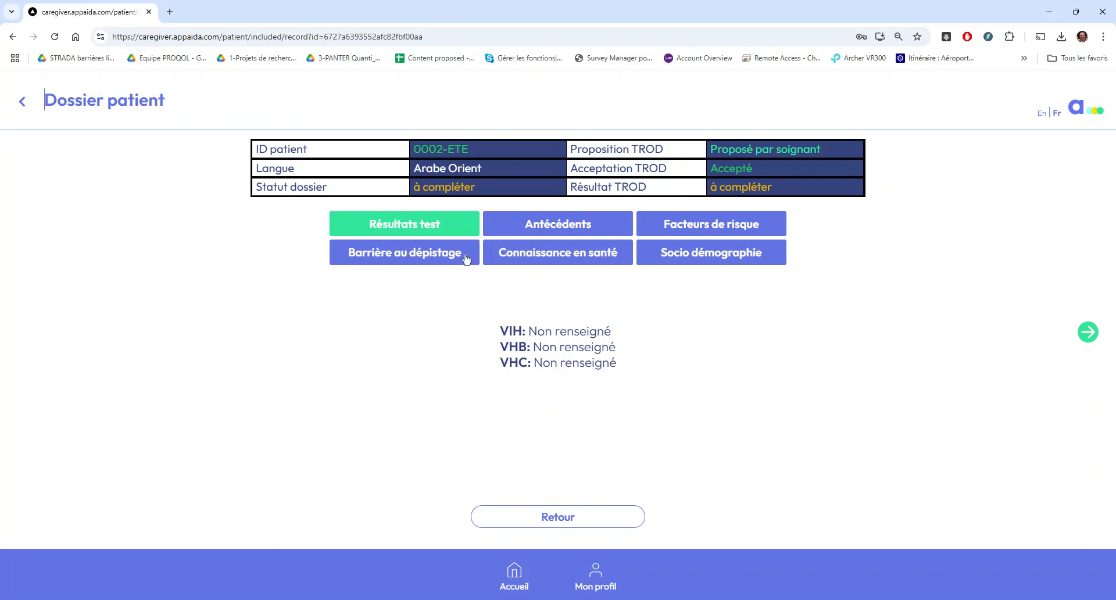
click(591, 229)
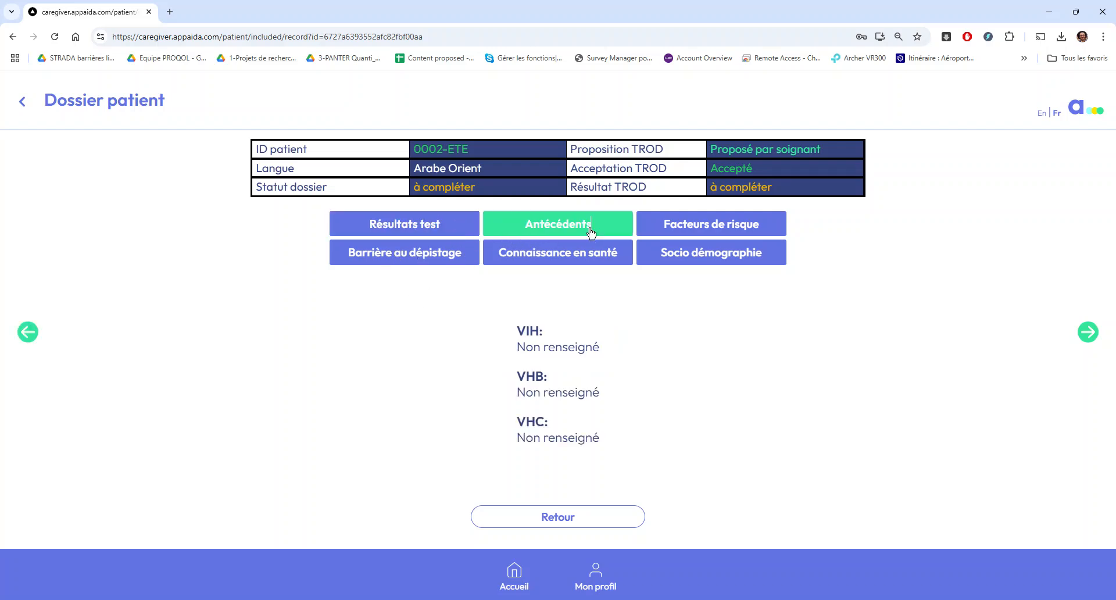
click(723, 228)
click(731, 258)
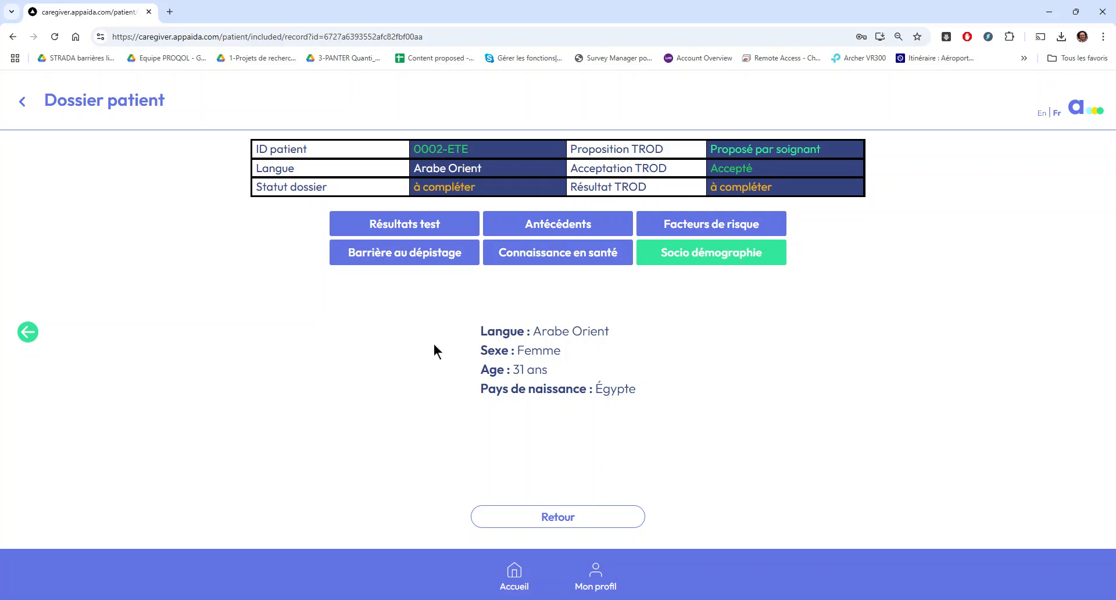
click(572, 258)
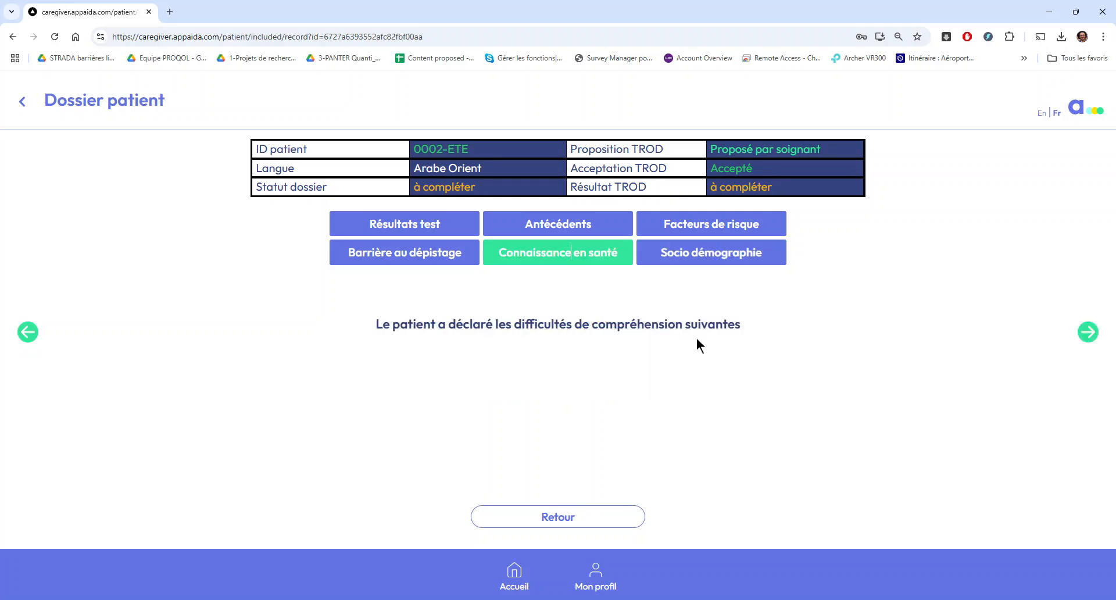
click(381, 258)
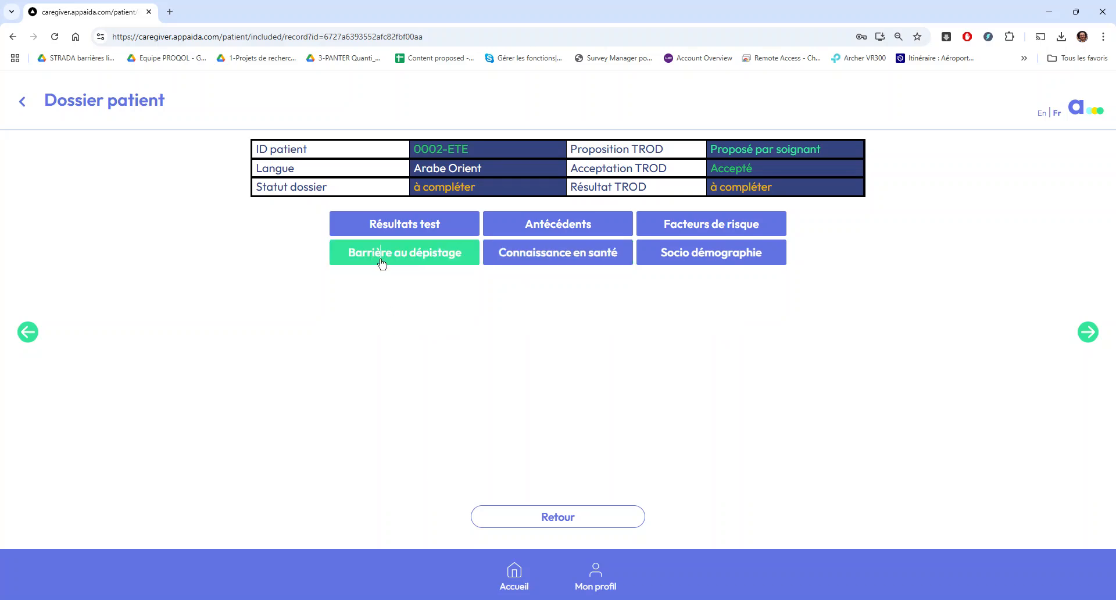
click(568, 517)
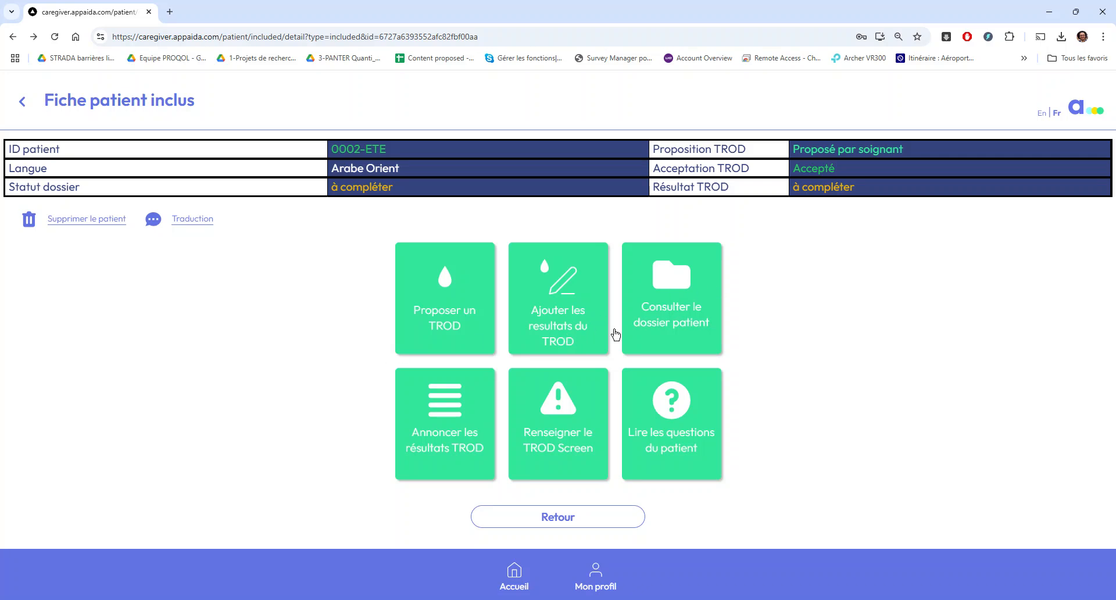
Step: Add and save the patient's TROD results: VIH Positif, VHB Négatif and VHC Inconclusif
click(566, 313)
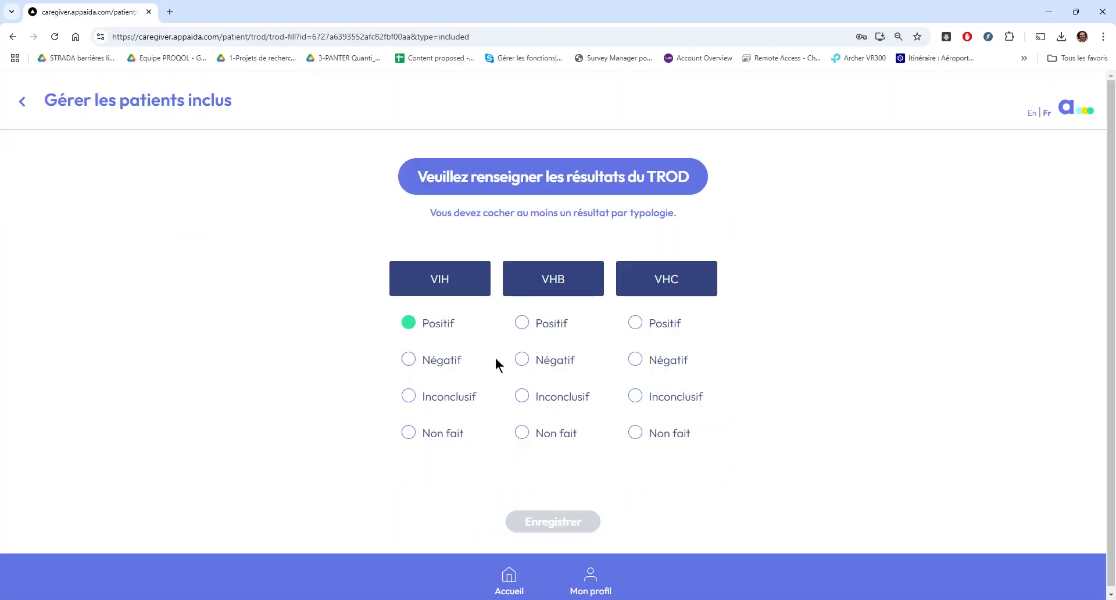
click(524, 358)
click(645, 399)
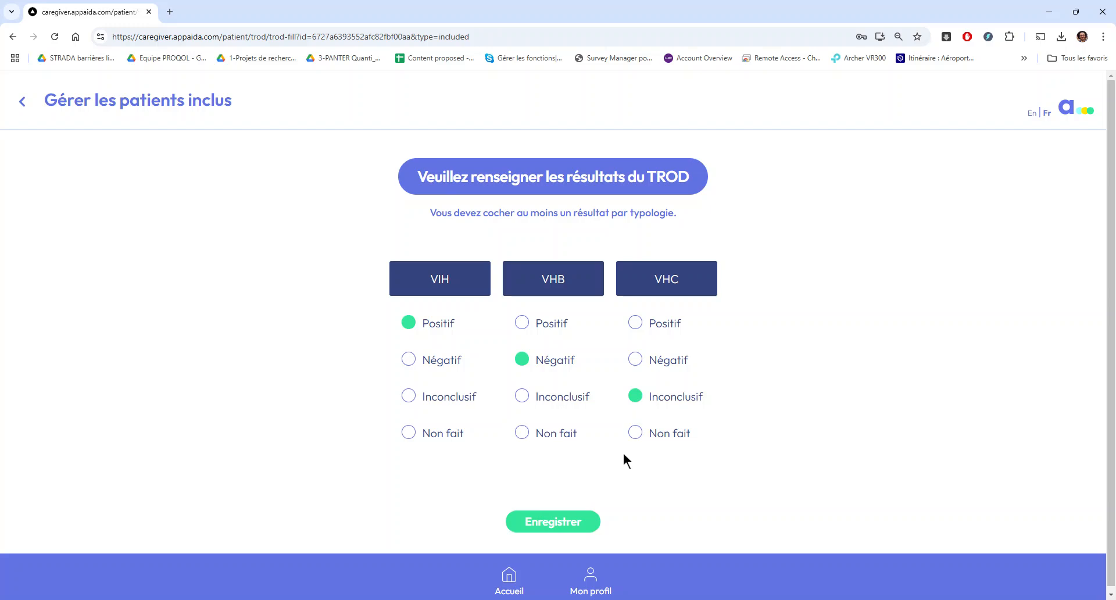
click(554, 522)
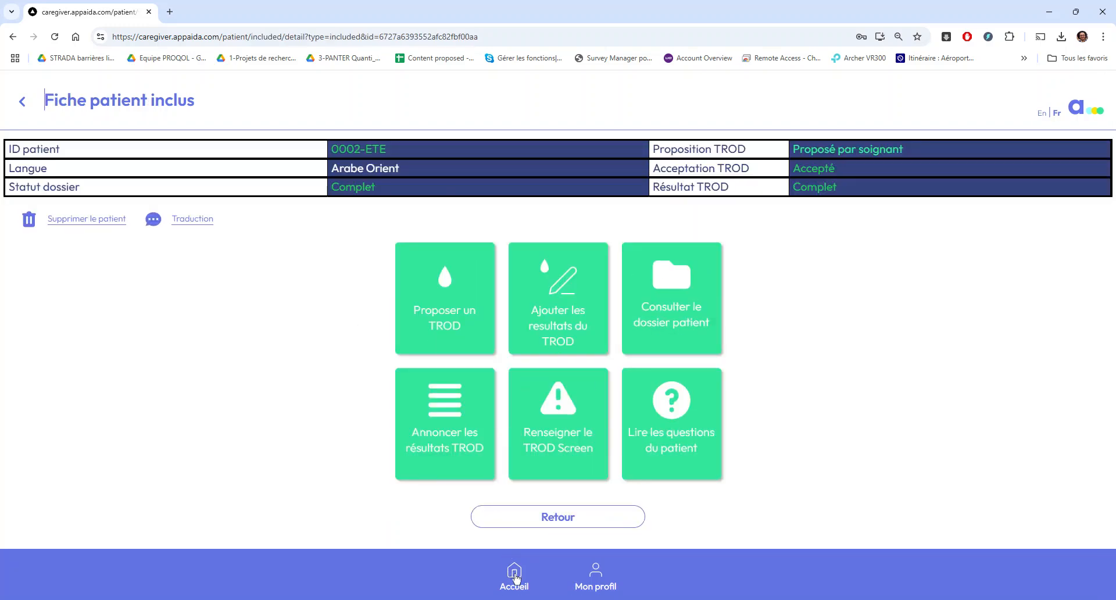
Step: Return to the home page and reopen the register of Apidé patients
click(514, 576)
click(548, 398)
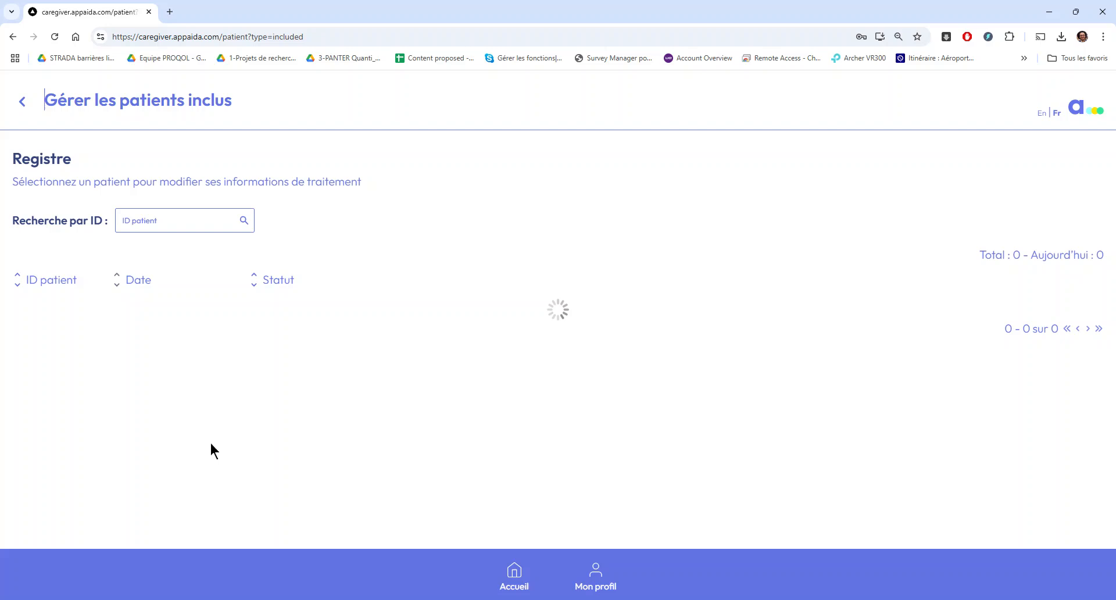